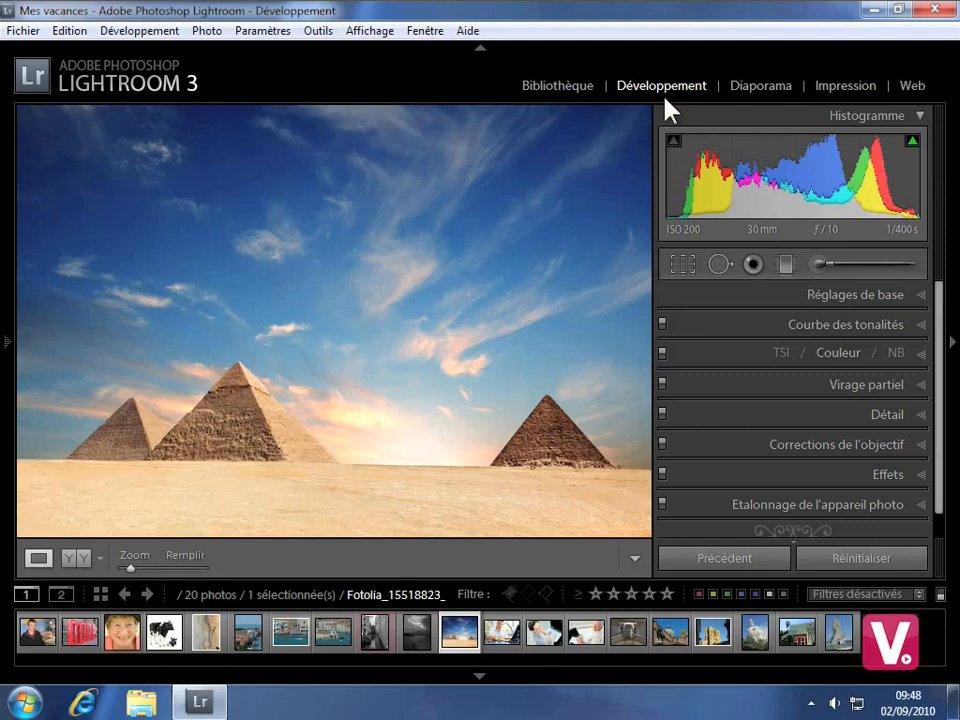
Activate the Graduated Filter and try out its exposure, brightness, contrast and saturation effects, leaving exposure at 0,46, contrast at 2 and saturation at 9
left_click(785, 265)
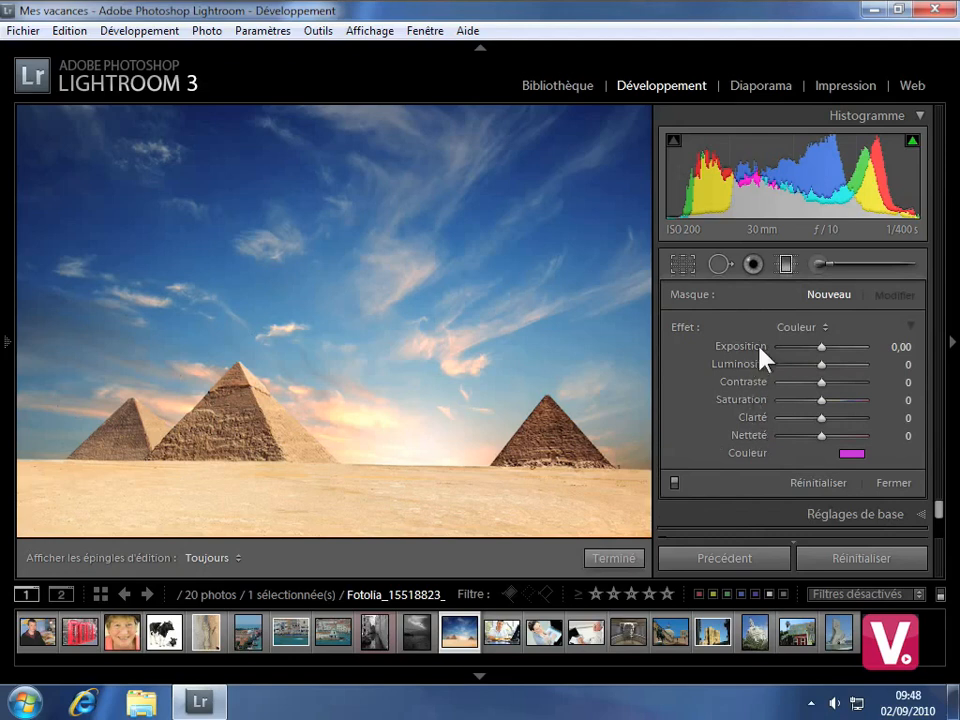
left_click_drag(821, 343, 838, 403)
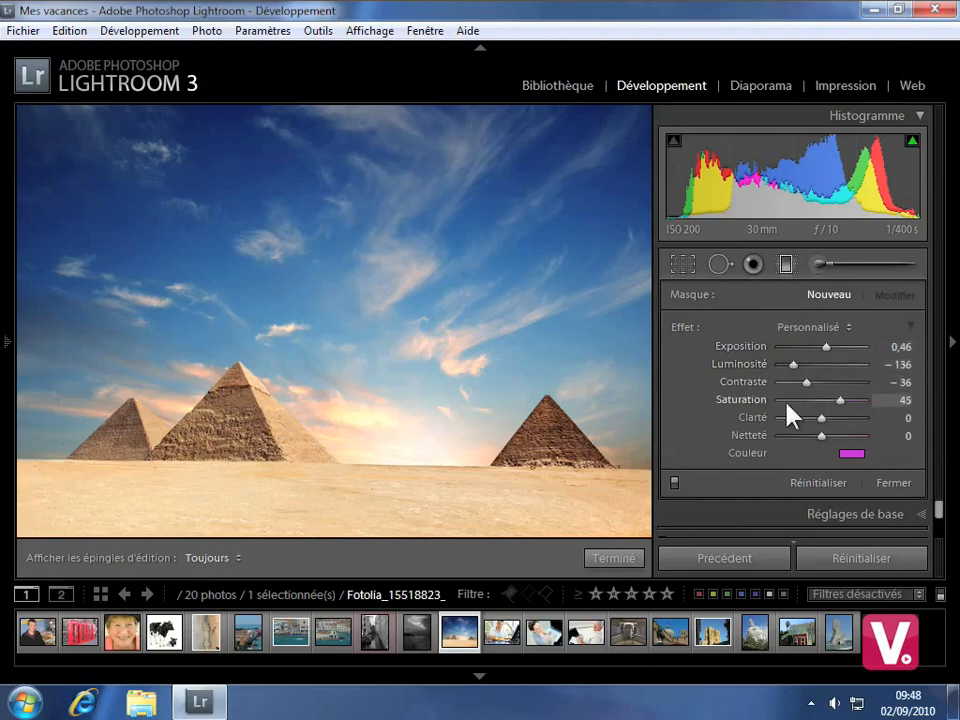
left_click(823, 401)
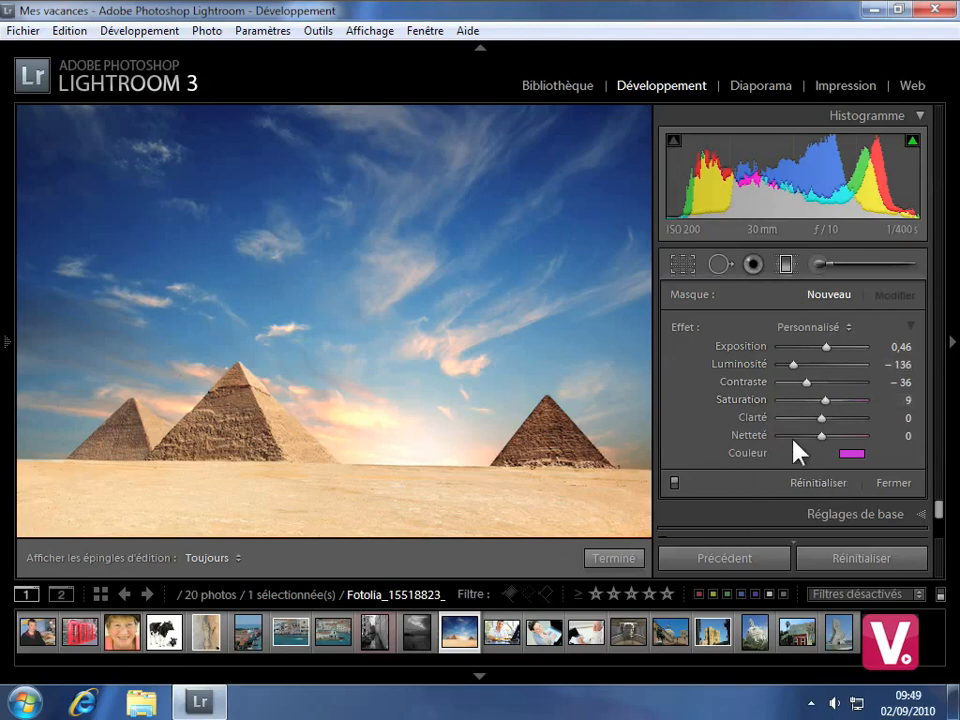
left_click(821, 384)
left_click_drag(793, 366, 816, 366)
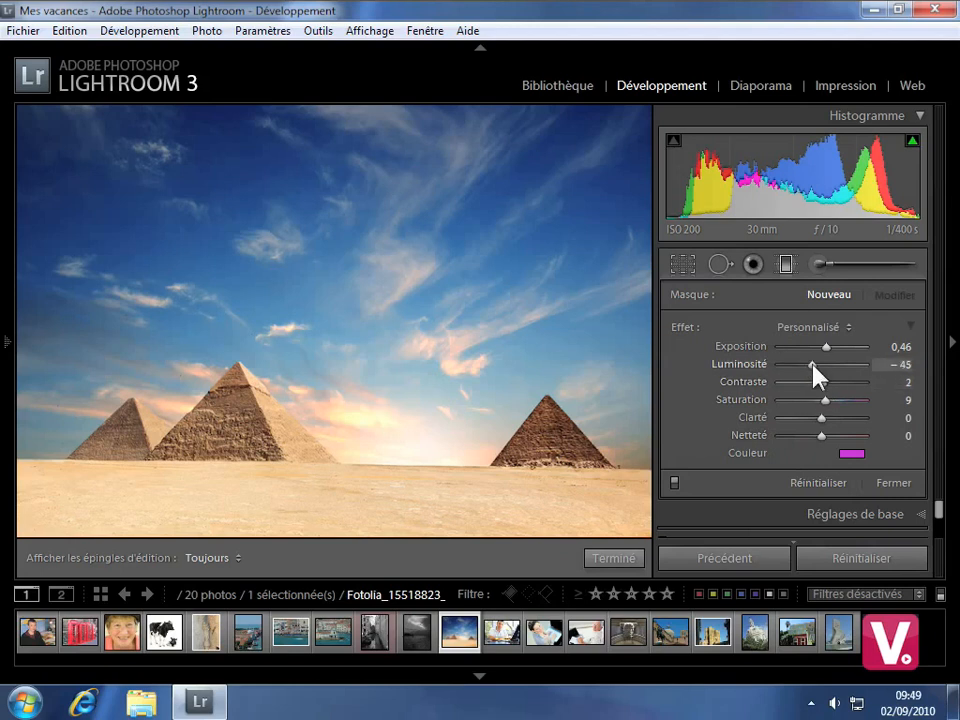
Set the graduated filter's brightness and exposure back to 0
left_click(898, 366)
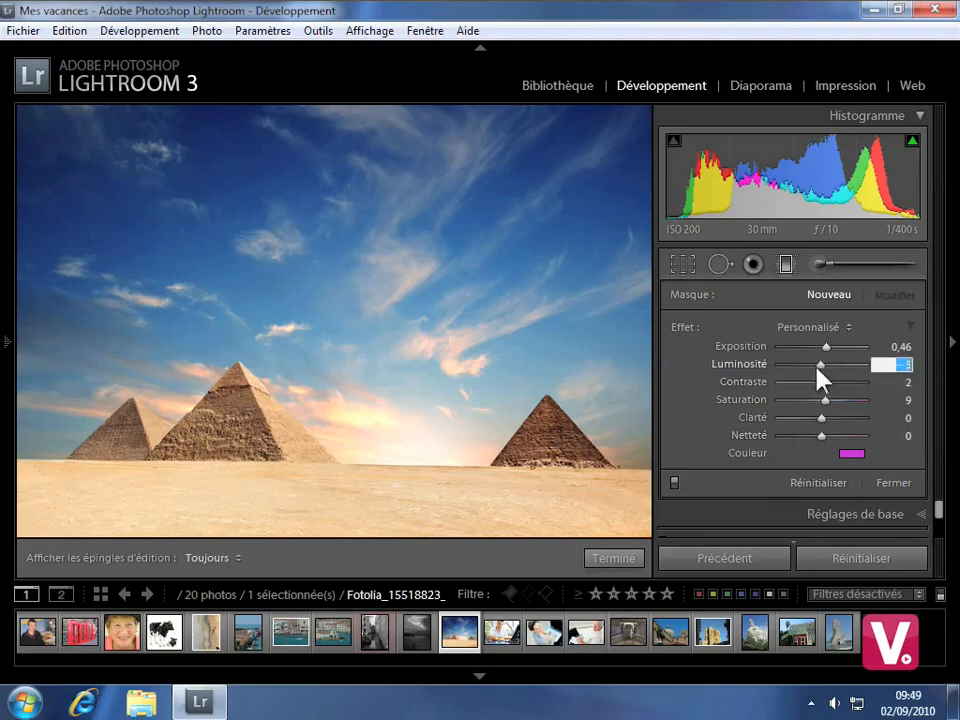
type("0")
key("shift+Tab")
type("0")
key("Return")
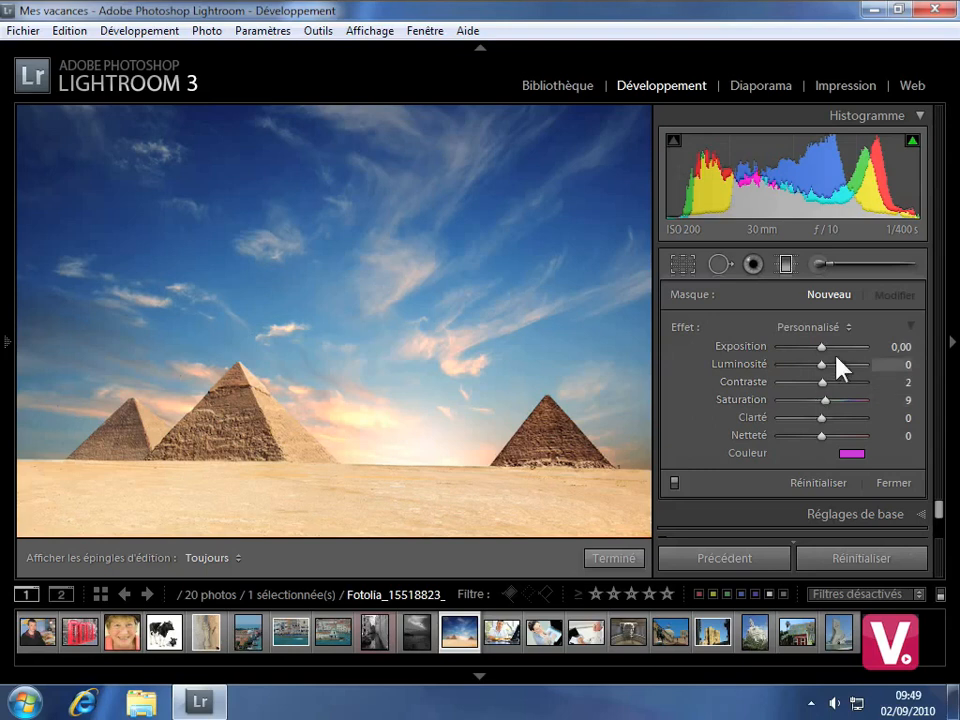
Set the graduated filter's saturation and contrast to 0, leaving only the purple colour effect
left_click(907, 397)
type("0")
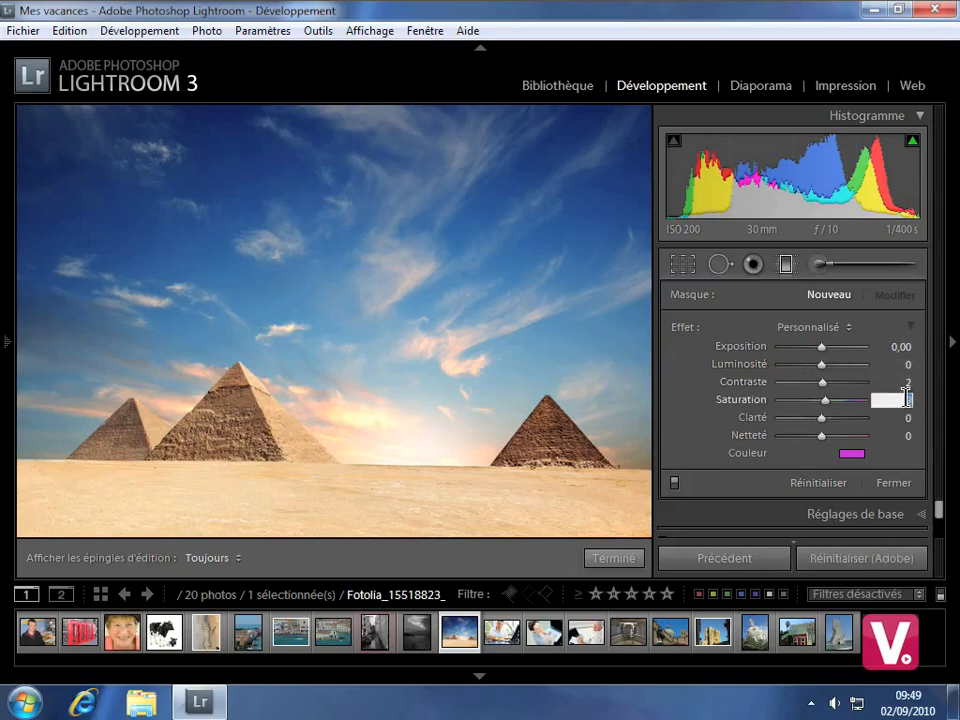
key("Return")
left_click(907, 383)
type("0")
key("Return")
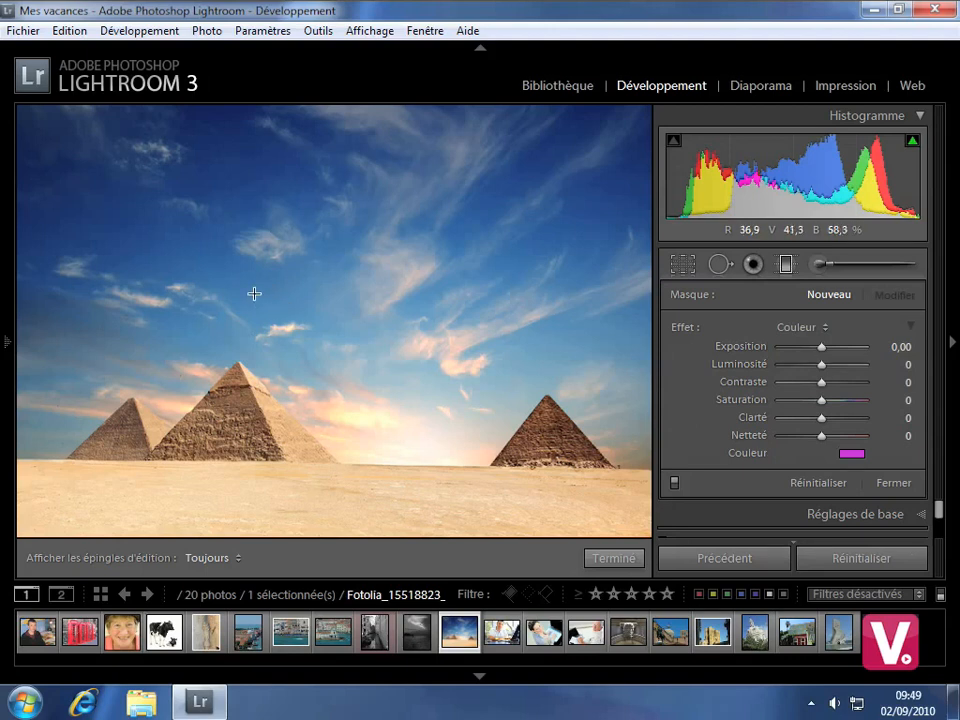
Draw a diagonal graduated filter across the sky above the large pyramid, tinting the upper-left side, and shift the whole gradient slightly upward
mouse_move(254, 295)
left_mouse_down()
mouse_move(373, 409)
mouse_move(311, 358)
mouse_move(379, 448)
mouse_move(268, 313)
mouse_move(345, 396)
left_mouse_up()
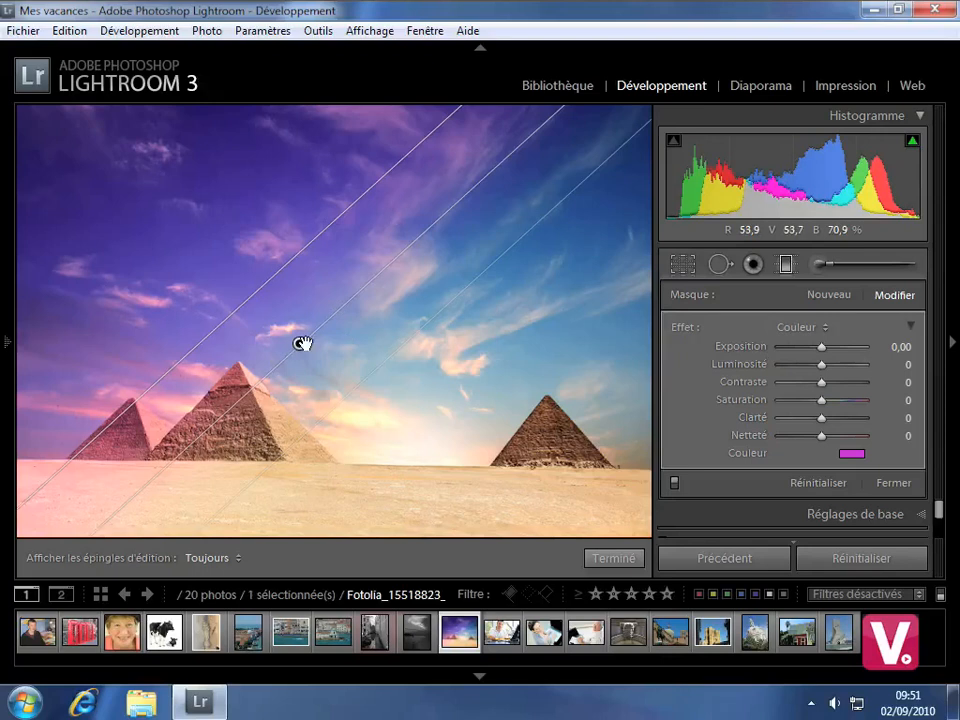
left_click_drag(301, 345, 313, 306)
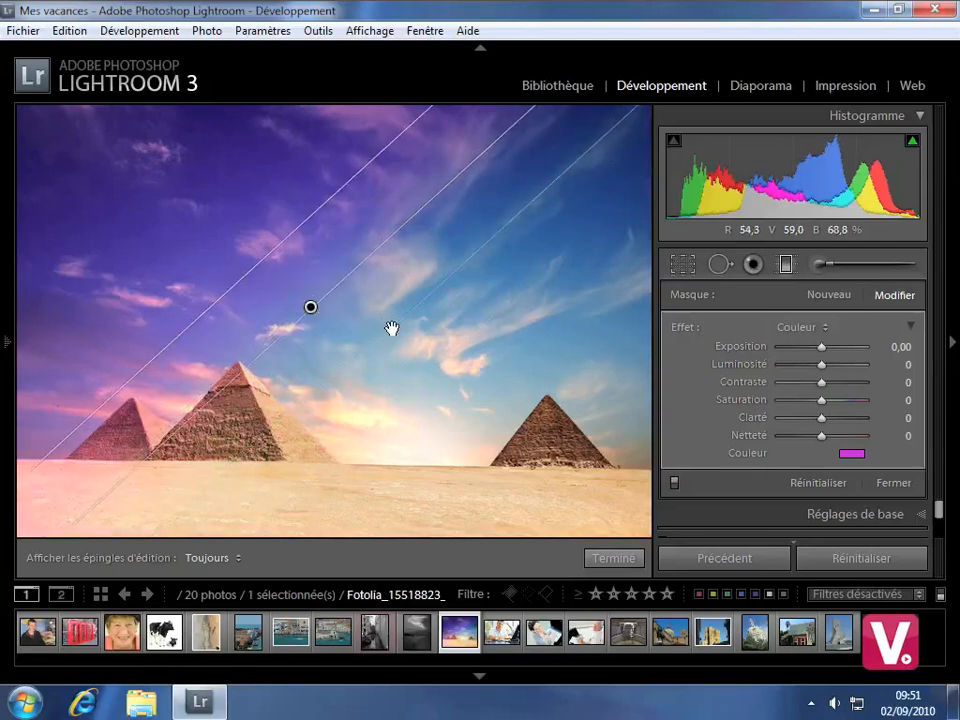
Try wider and narrower transitions for the gradient, settle on a medium width, and rotate it to nearly horizontal above the pyramids
left_click_drag(394, 330, 433, 396)
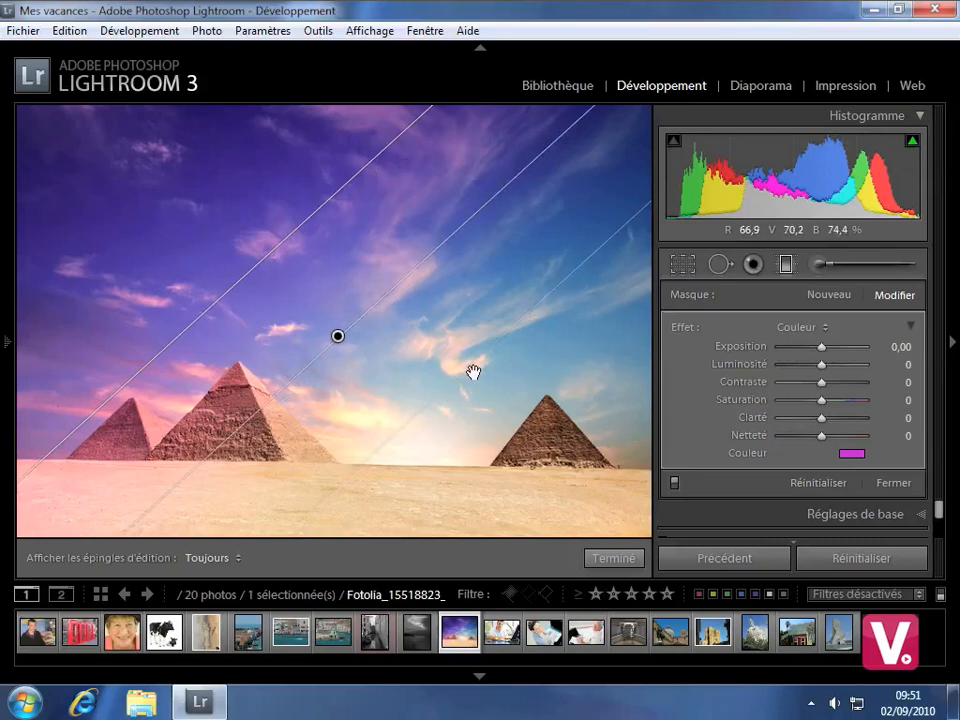
left_click_drag(458, 376, 294, 249)
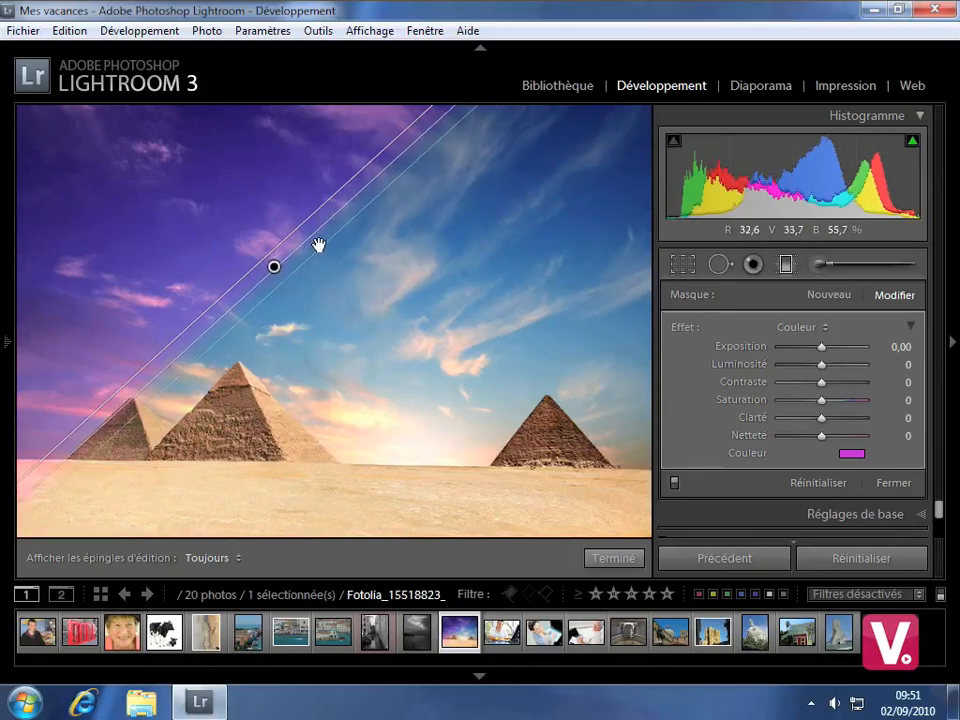
left_click_drag(306, 257, 414, 365)
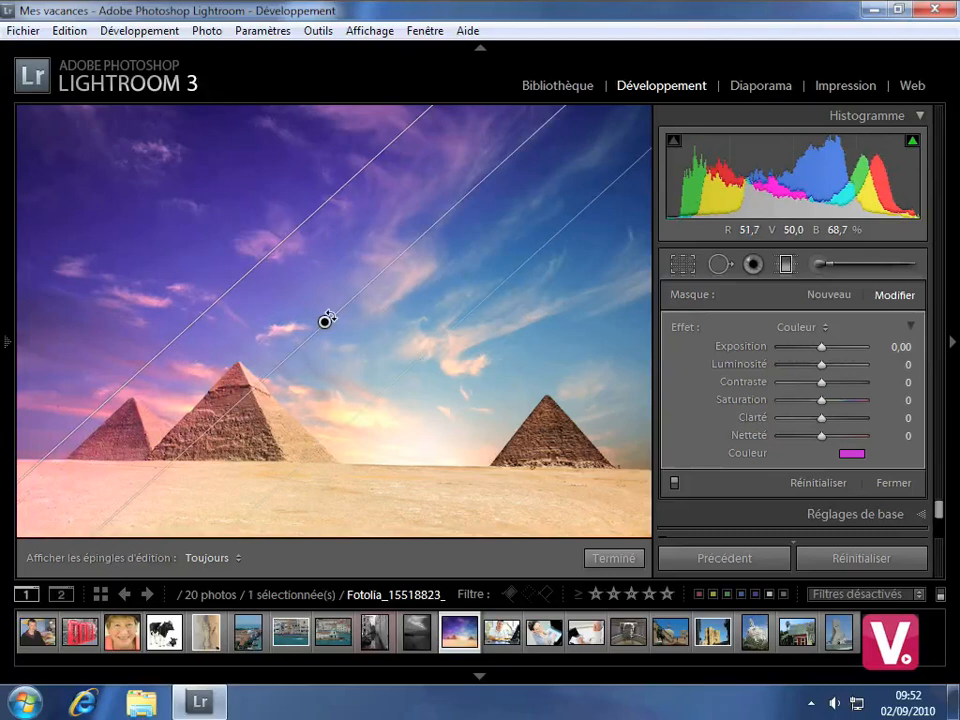
left_click_drag(328, 316, 322, 350)
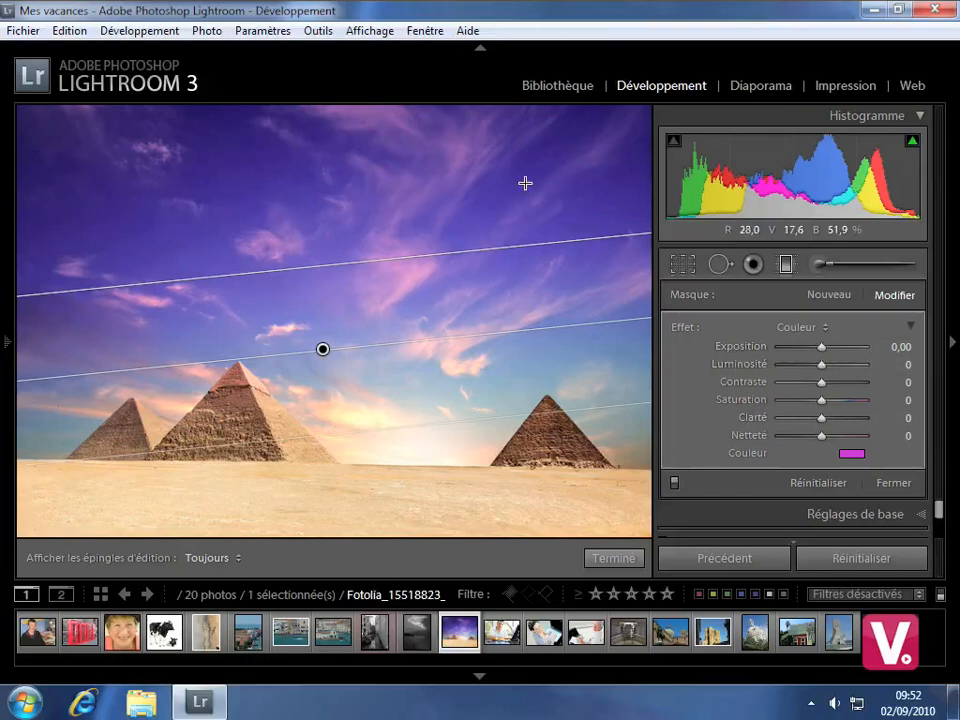
Set the sky filter's exposure to 1,18, brightness to 5, contrast to 14 and saturation to 16
mouse_move(821, 348)
left_mouse_down()
mouse_move(847, 349)
mouse_move(804, 348)
mouse_move(829, 349)
left_mouse_up()
left_click(834, 347)
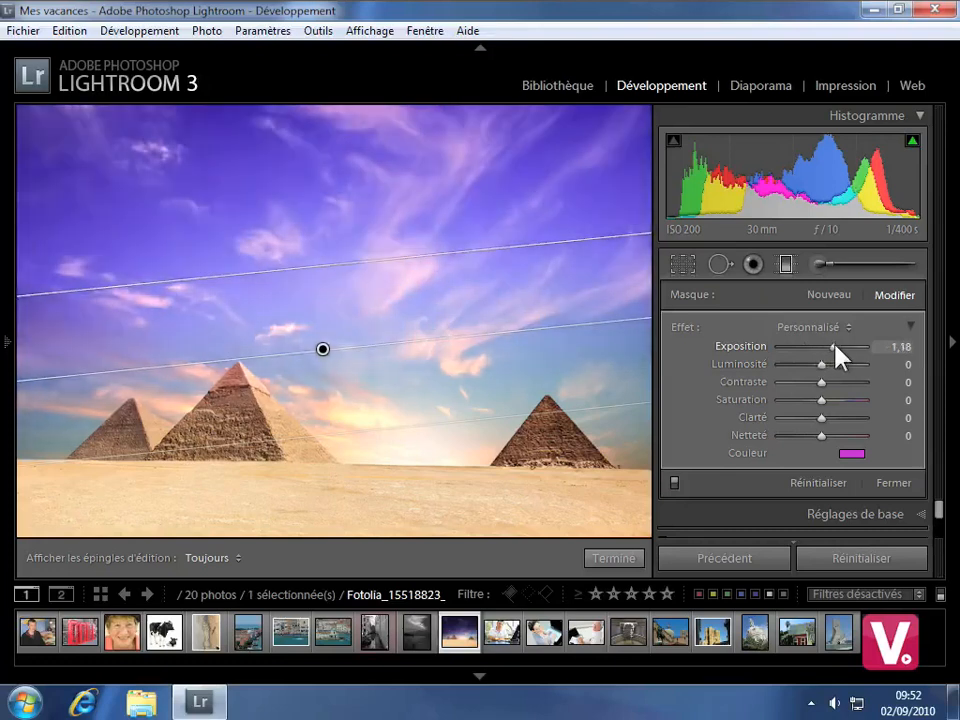
left_click_drag(820, 367, 828, 401)
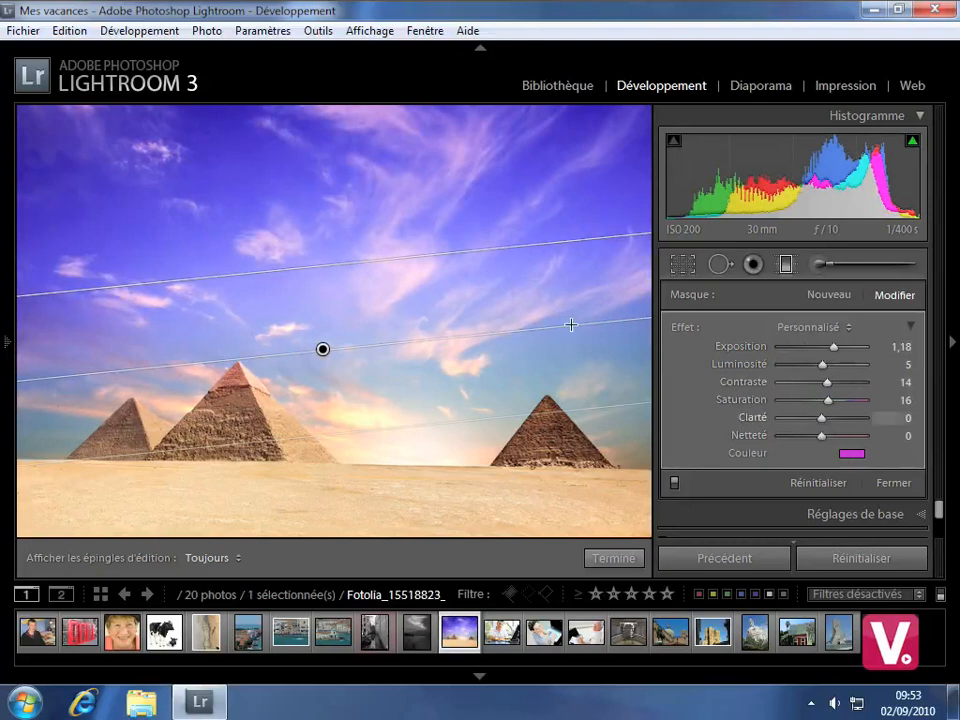
Change the sky filter's tint to turquoise with hue 171 and saturation 82 %
left_click(858, 455)
mouse_move(630, 457)
left_mouse_down()
mouse_move(579, 456)
mouse_move(550, 468)
mouse_move(580, 471)
mouse_move(628, 452)
mouse_move(630, 464)
left_mouse_up()
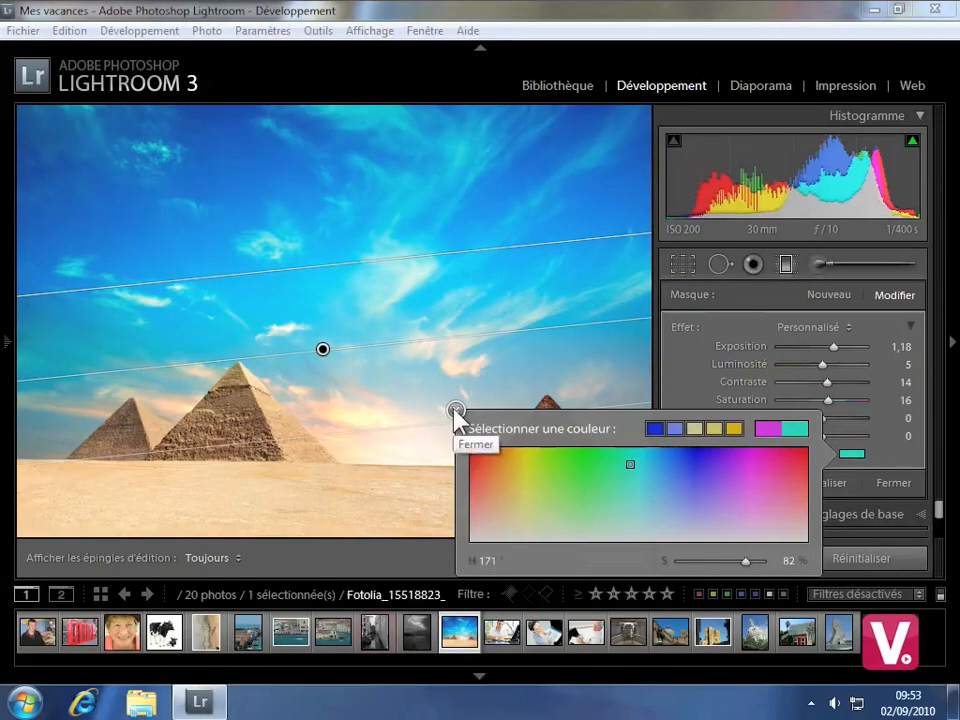
left_click(455, 410)
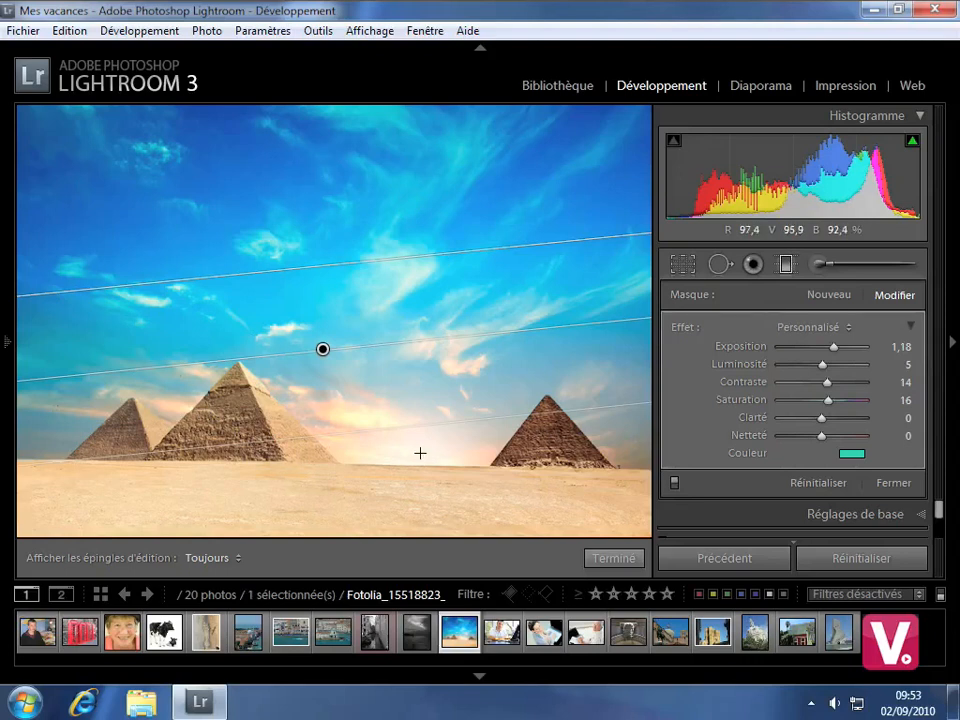
Invert the sky filter's direction to the ground, invert it back to the sky, and finish editing the filter
key("apostrophe")
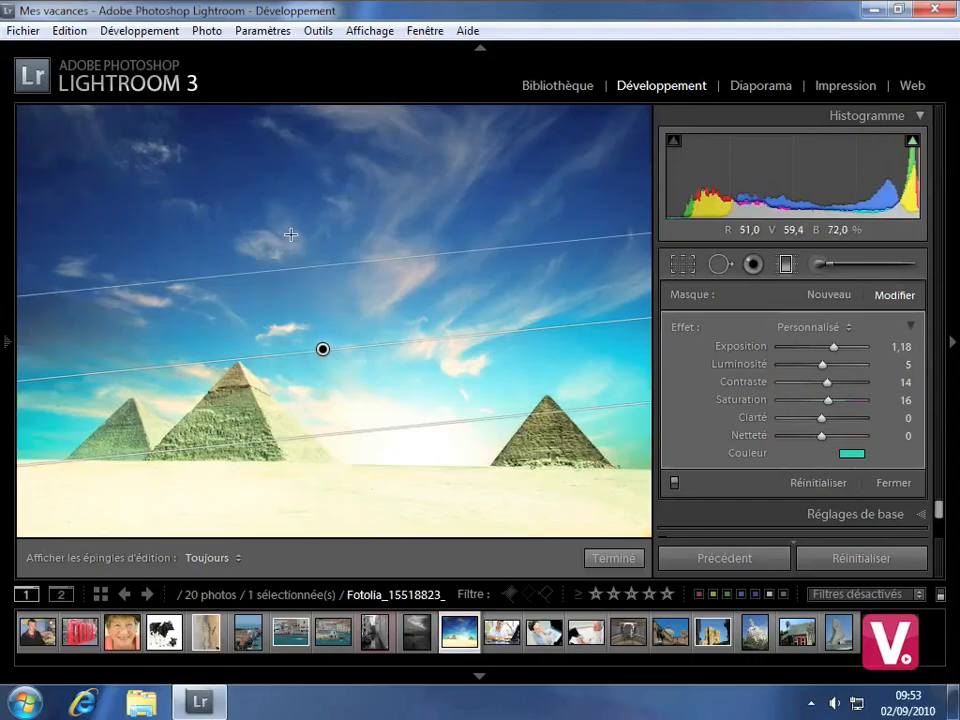
key("apostrophe")
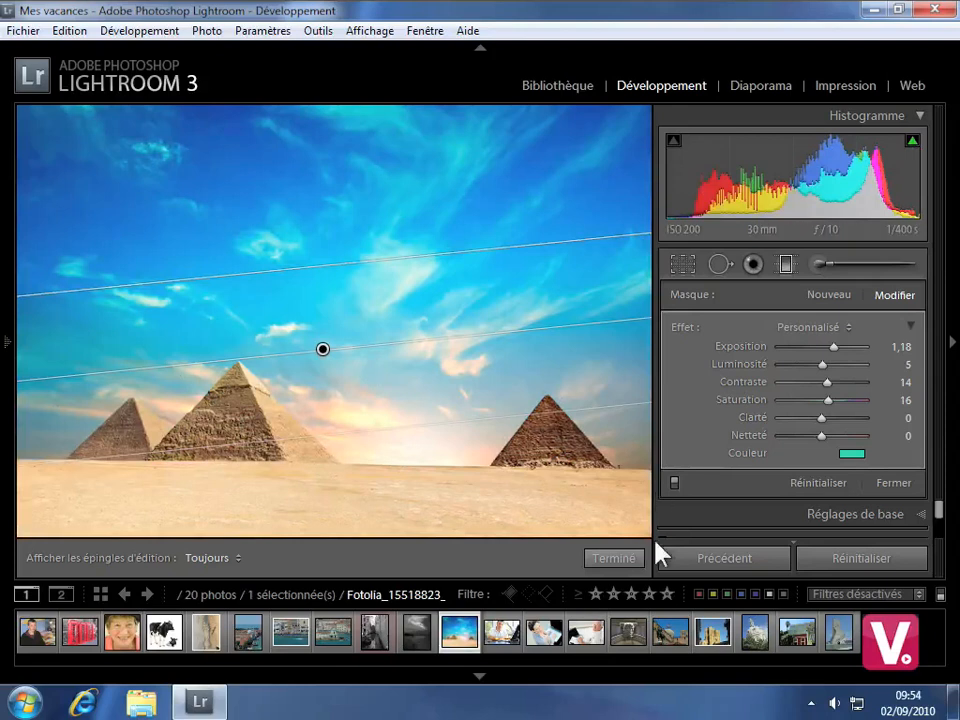
left_click(632, 559)
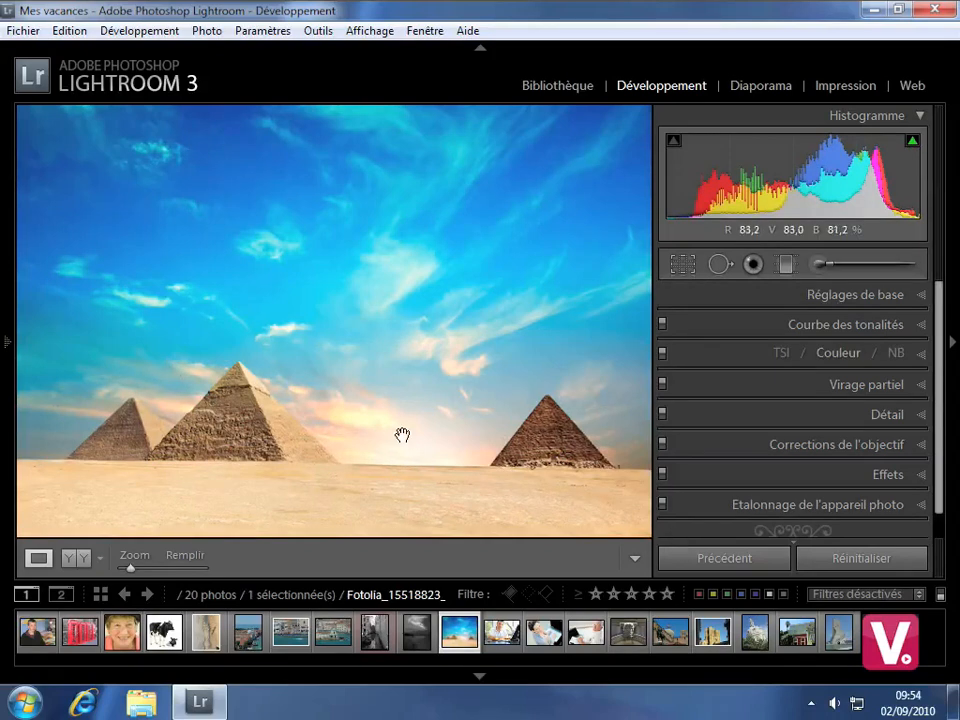
Add a second, purple graduated filter diagonally between the large and the rightmost pyramid, and invert it to affect the rightmost pyramid's side
left_click(786, 267)
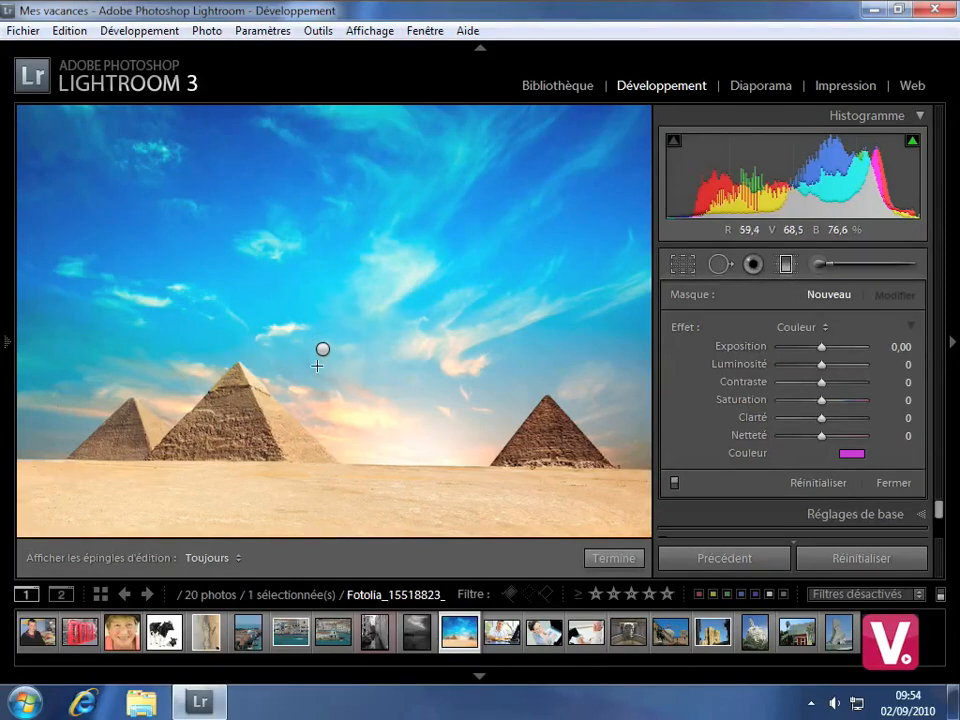
left_click_drag(421, 313, 513, 396)
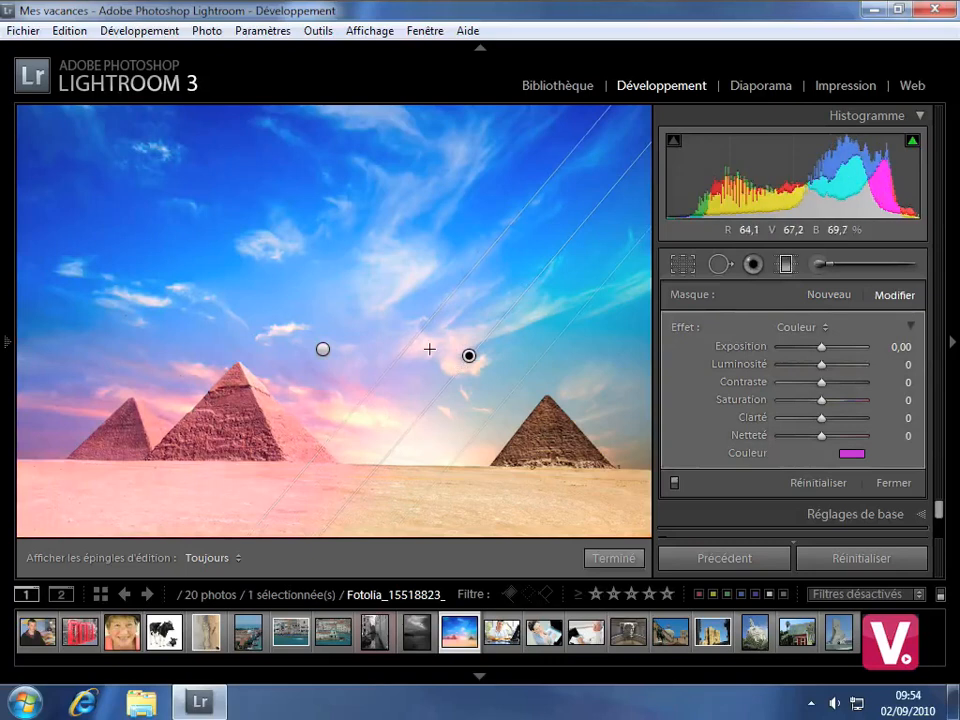
key("apostrophe")
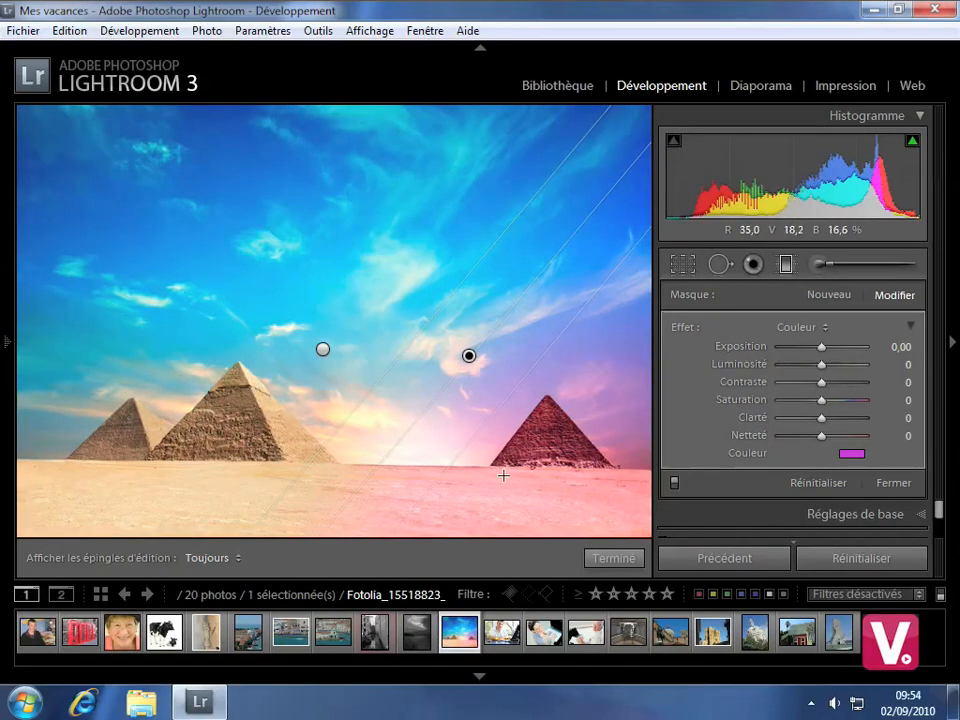
Set the second filter's sharpness to −100 to blur the rightmost pyramid, and finish editing the filter
left_click_drag(821, 436, 775, 436)
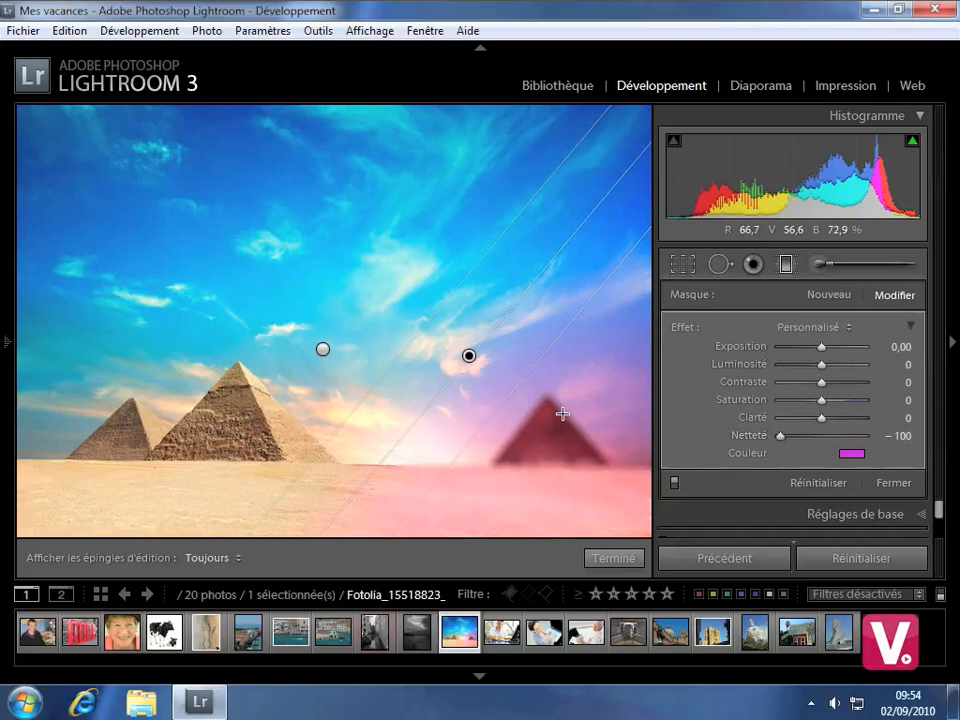
left_click(628, 562)
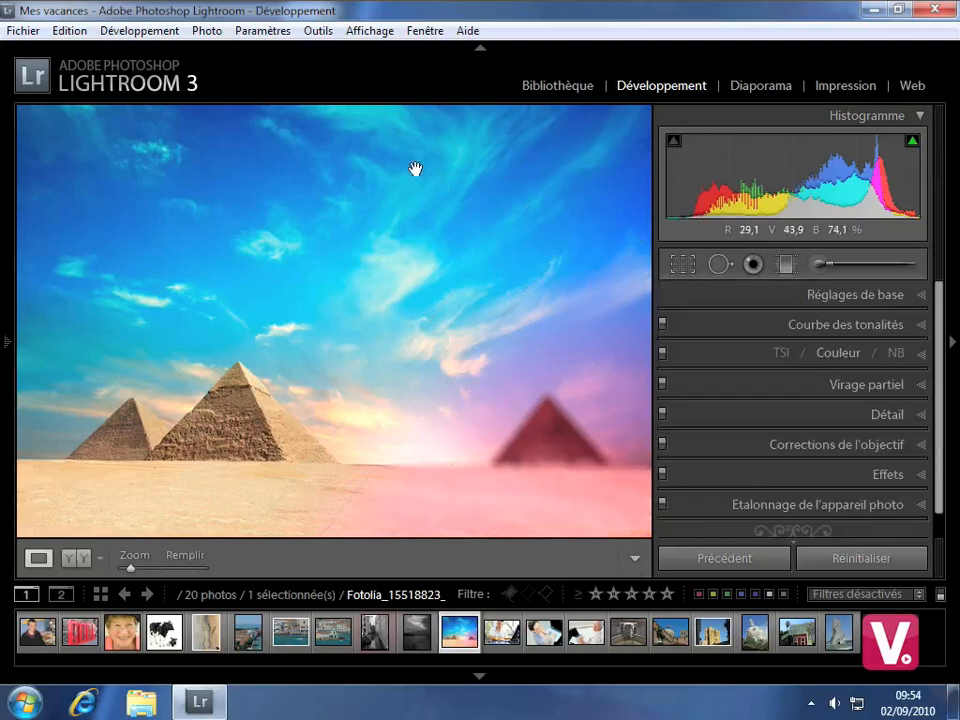